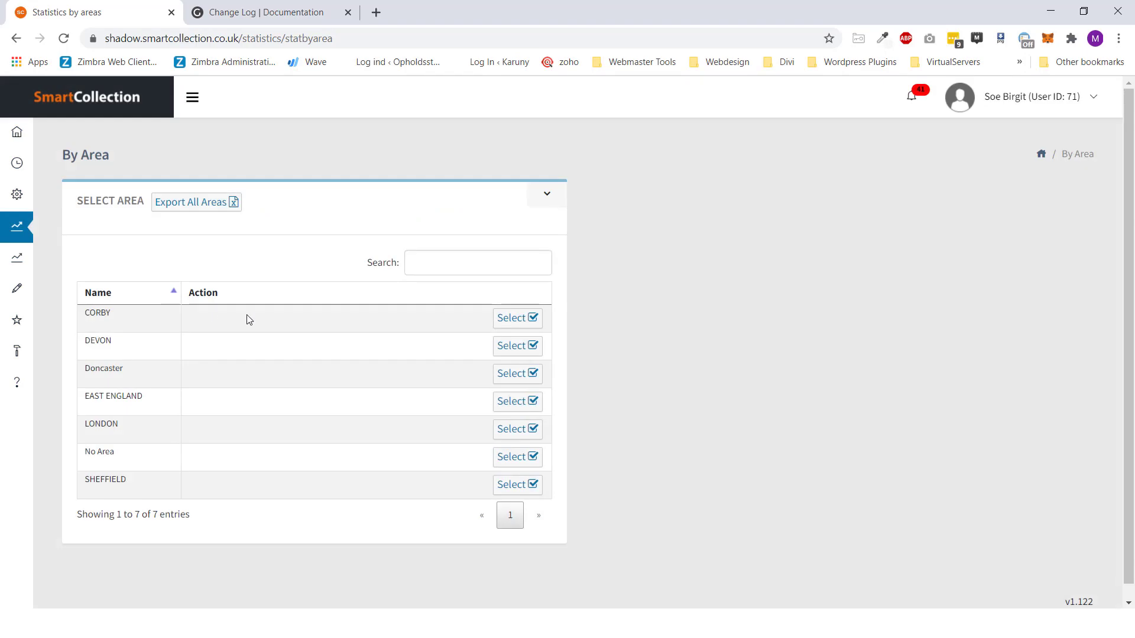
Select the CORBY area to show its statistics options, and switch to the PowerPoint slide show.
{"action": "left_click", "coordinate": [505, 322]}
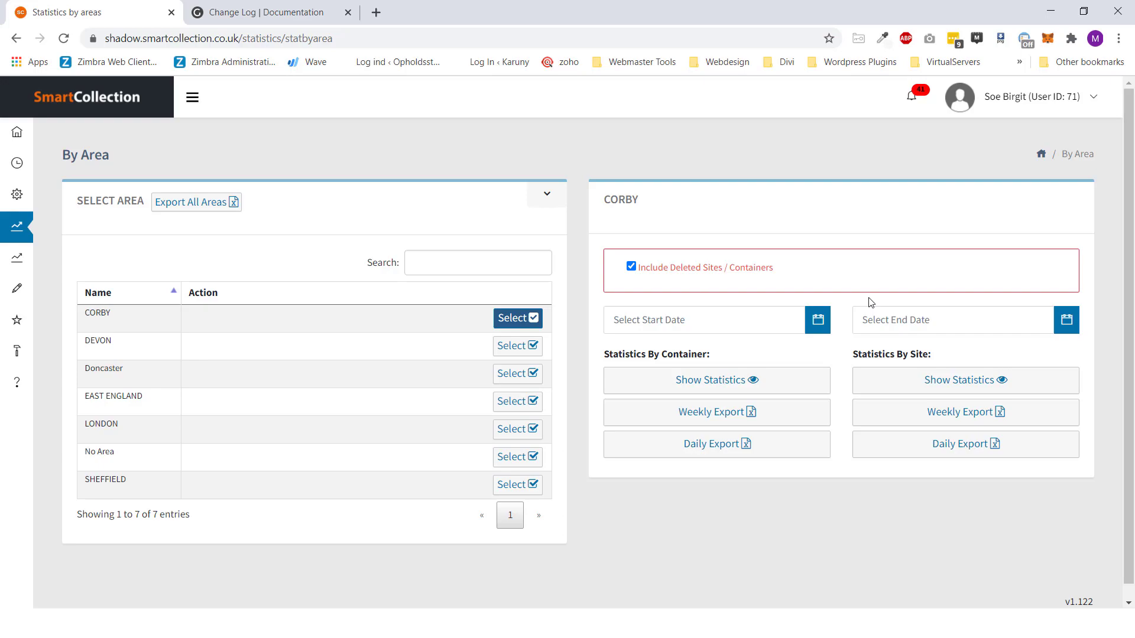
{"action": "key", "text": "alt+Tab"}
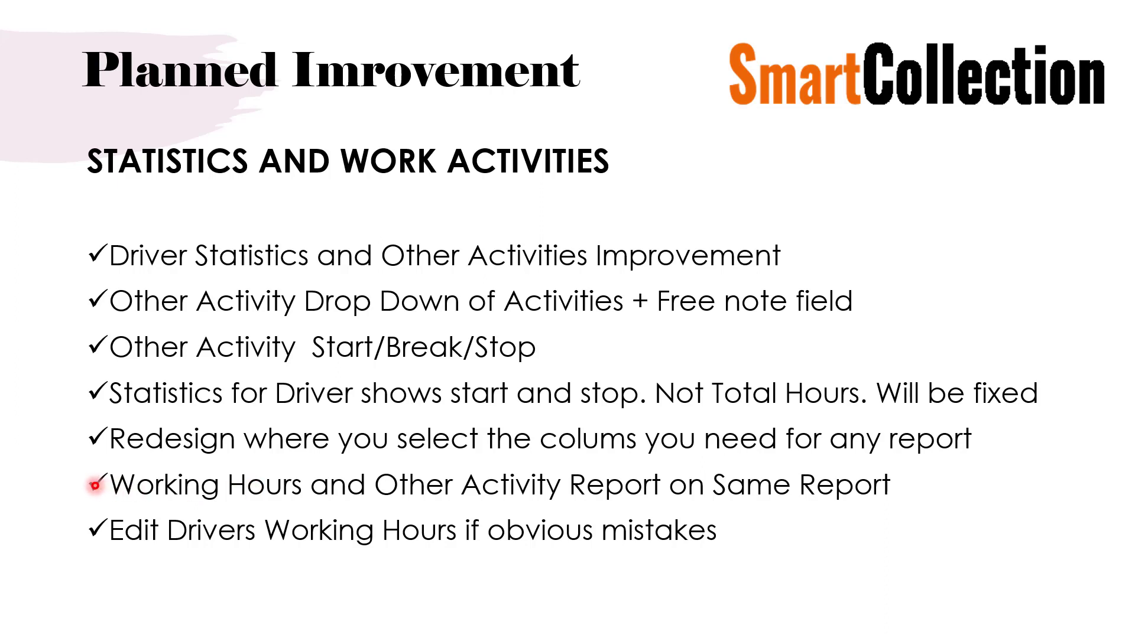
Switch to Chrome and examine the pages offered under Other Work Activity and Statistics - 2.
{"action": "key", "text": "alt+Tab"}
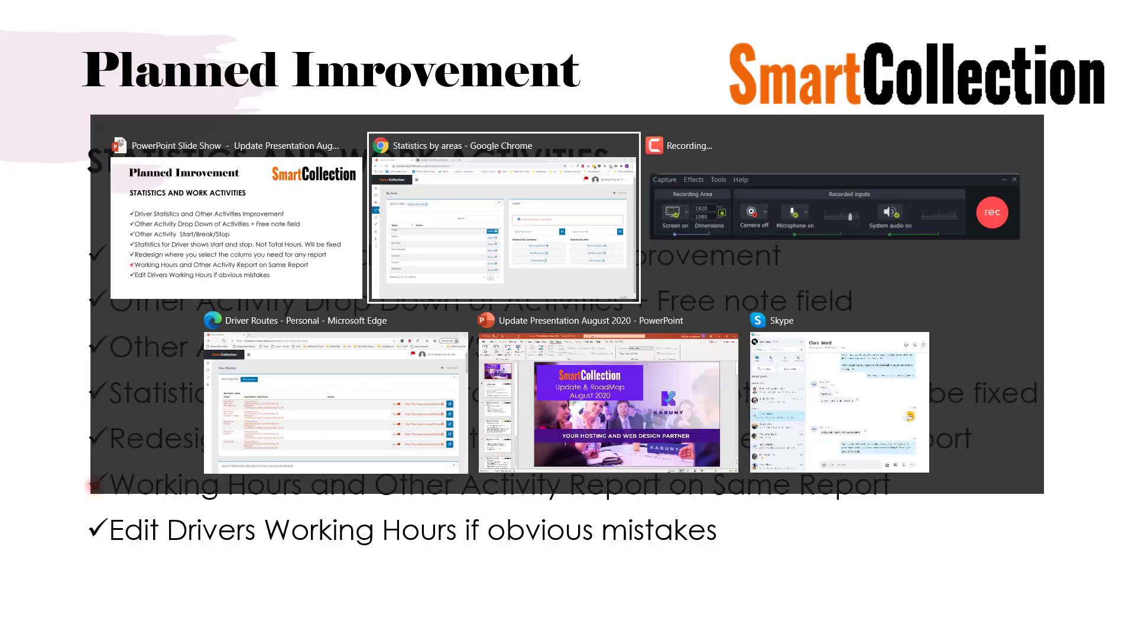
{"action": "mouse_move", "coordinate": [18, 161]}
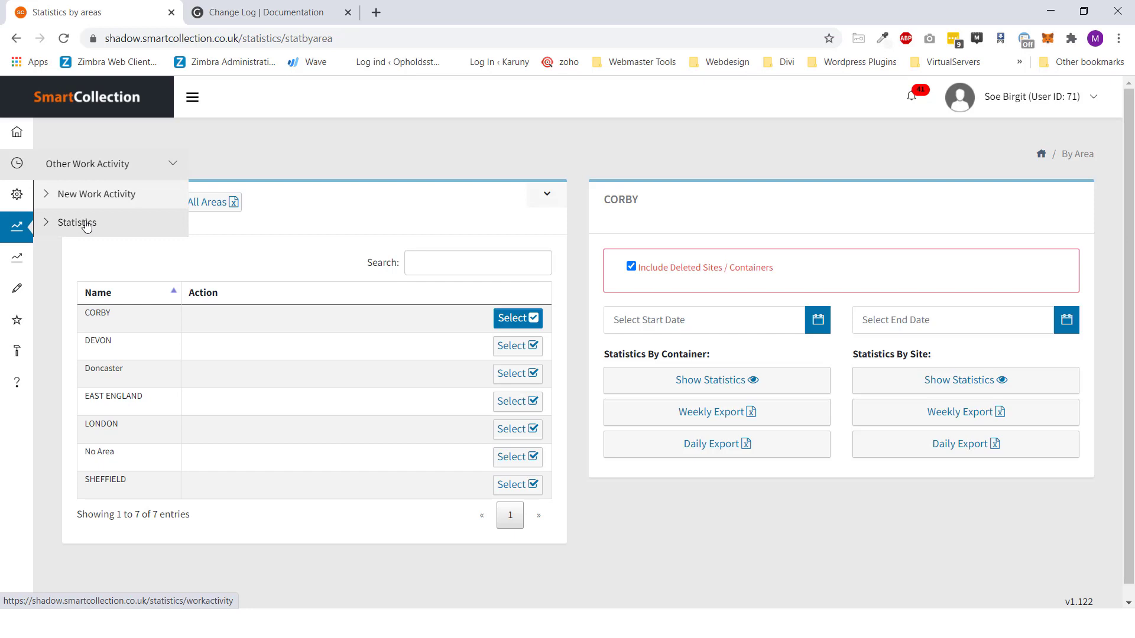
{"action": "mouse_move", "coordinate": [16, 258]}
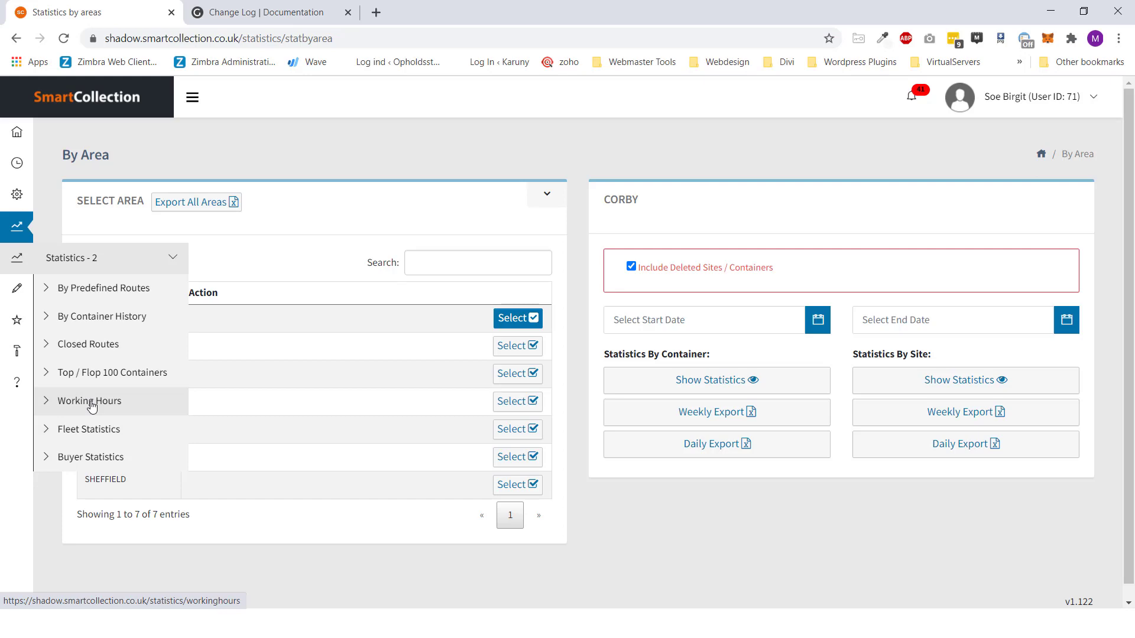
Switch to the PowerPoint slide show and advance to the Logs and Manage Buyers slide.
{"action": "key", "text": "alt+Tab"}
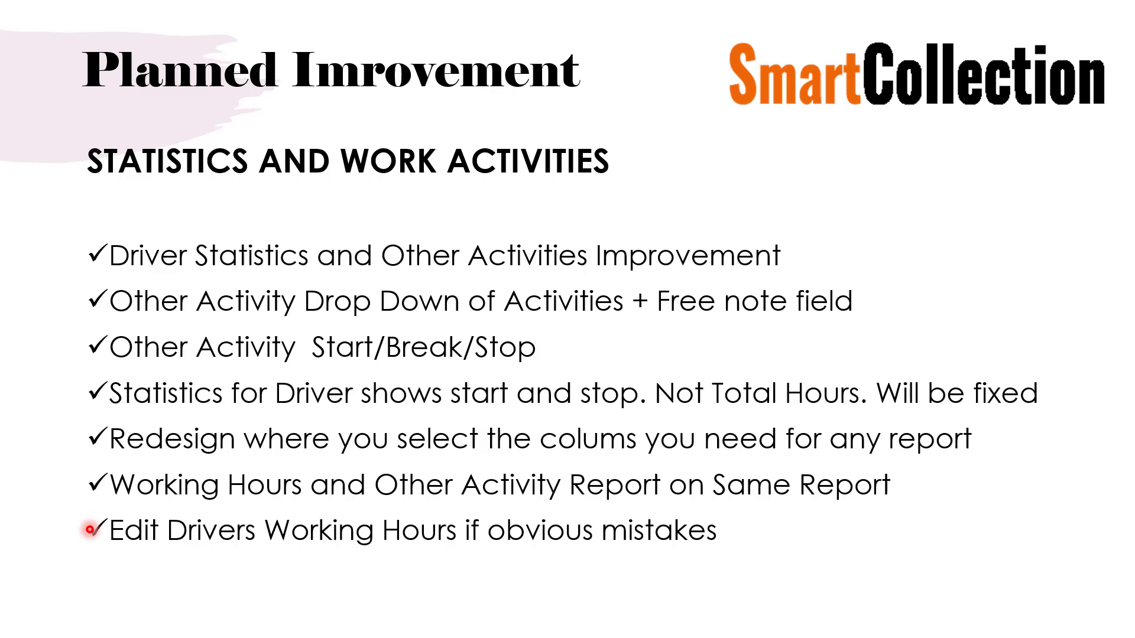
{"action": "key", "text": "Right"}
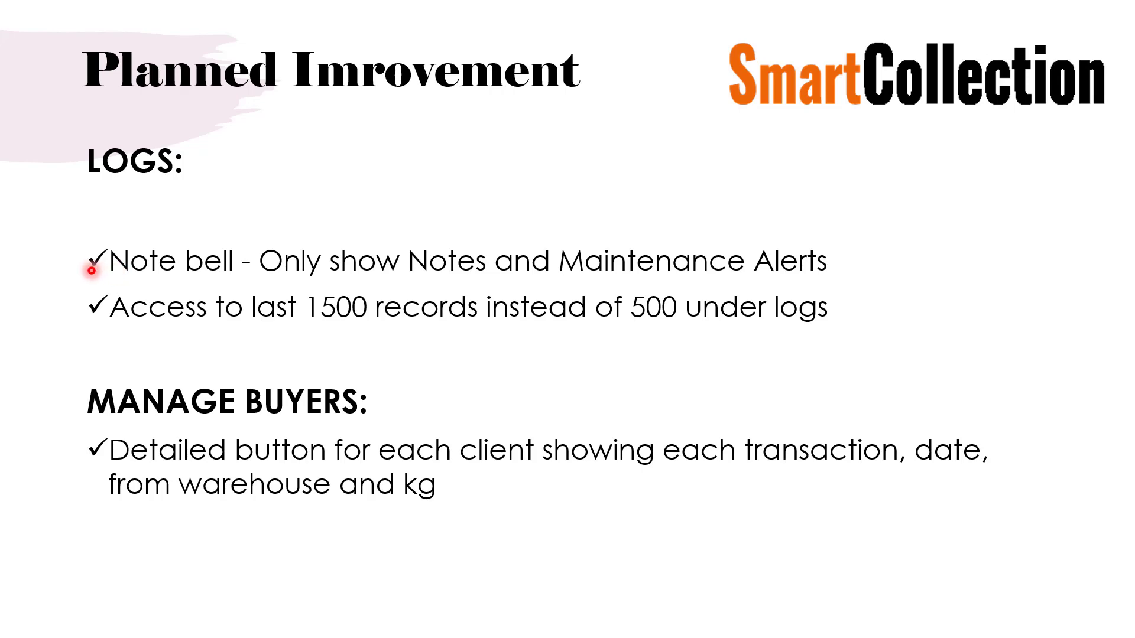
Switch to Chrome, view the recent notifications behind the bell, and close the list.
{"action": "key", "text": "alt+Tab"}
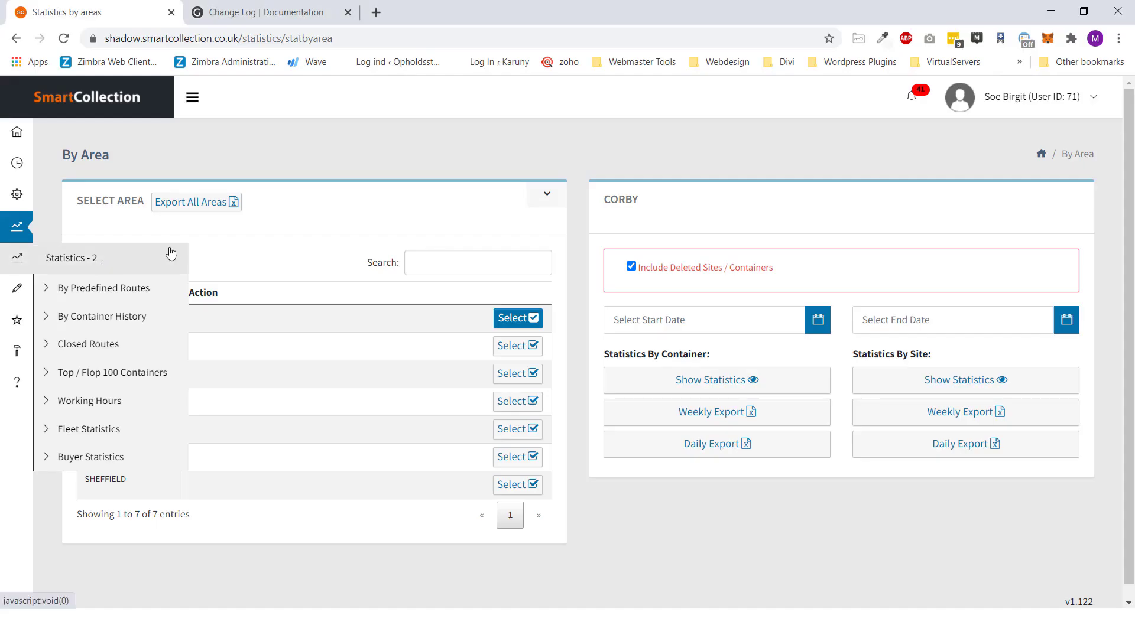
{"action": "left_click", "coordinate": [912, 100]}
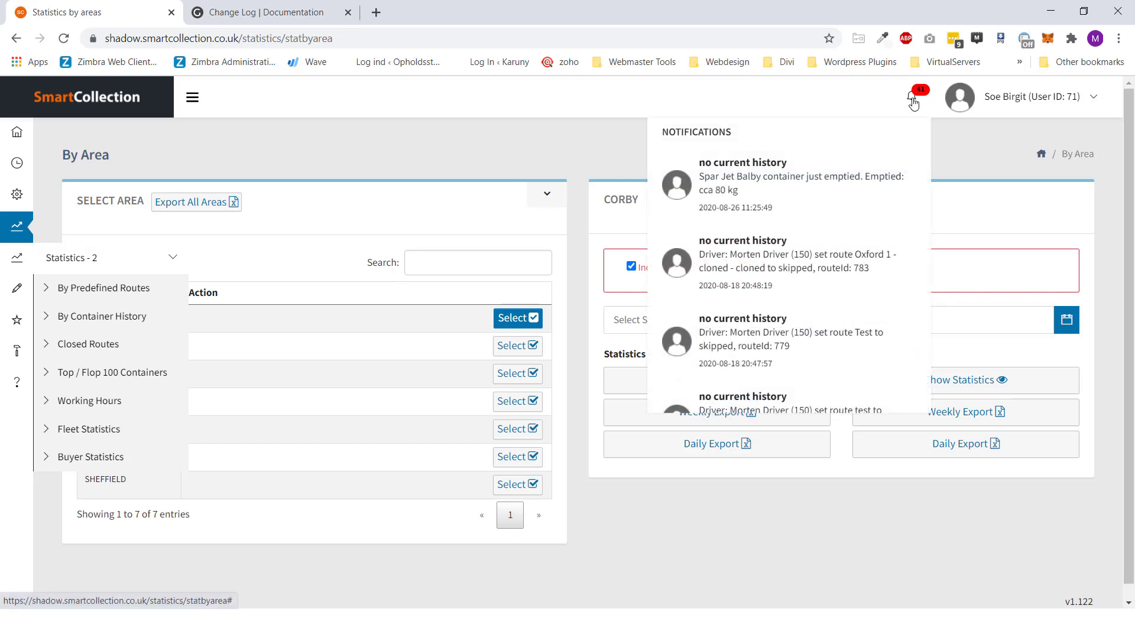
{"action": "left_click", "coordinate": [886, 95]}
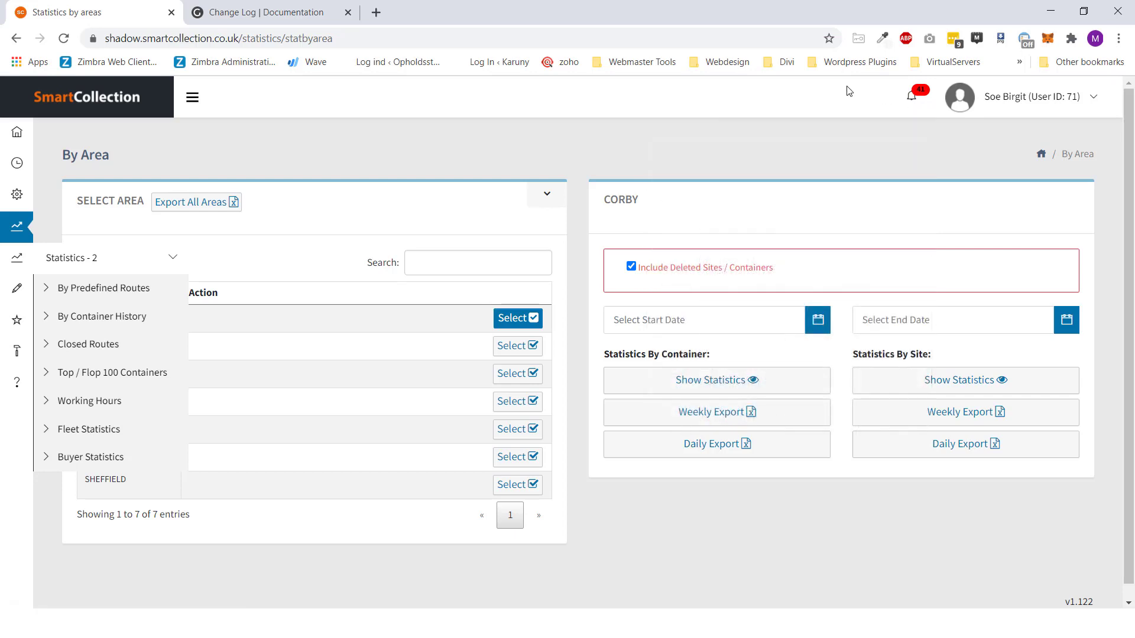
{"action": "left_click", "coordinate": [908, 103]}
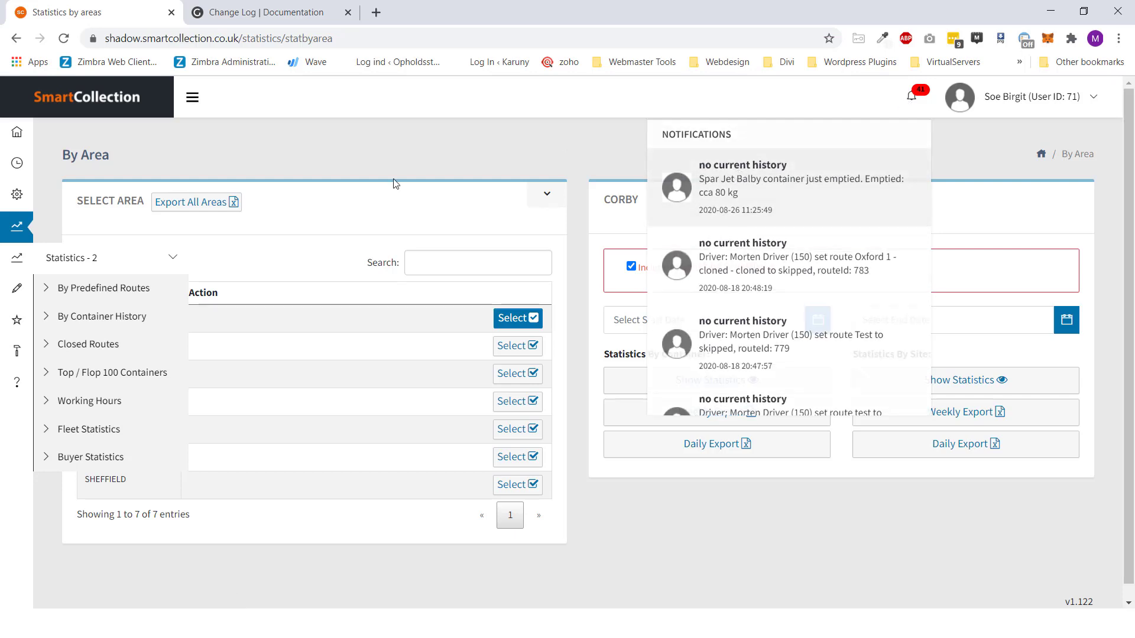
{"action": "left_click", "coordinate": [67, 204]}
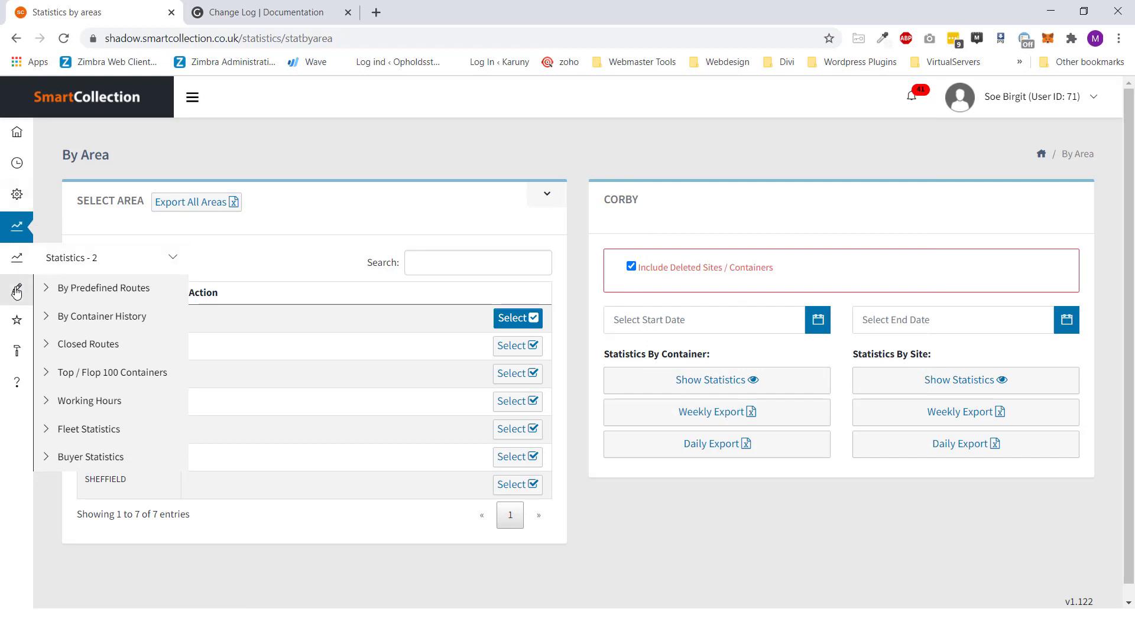
Open the full Notifications log page from the Logs section and switch to the PowerPoint slide show.
{"action": "mouse_move", "coordinate": [18, 291]}
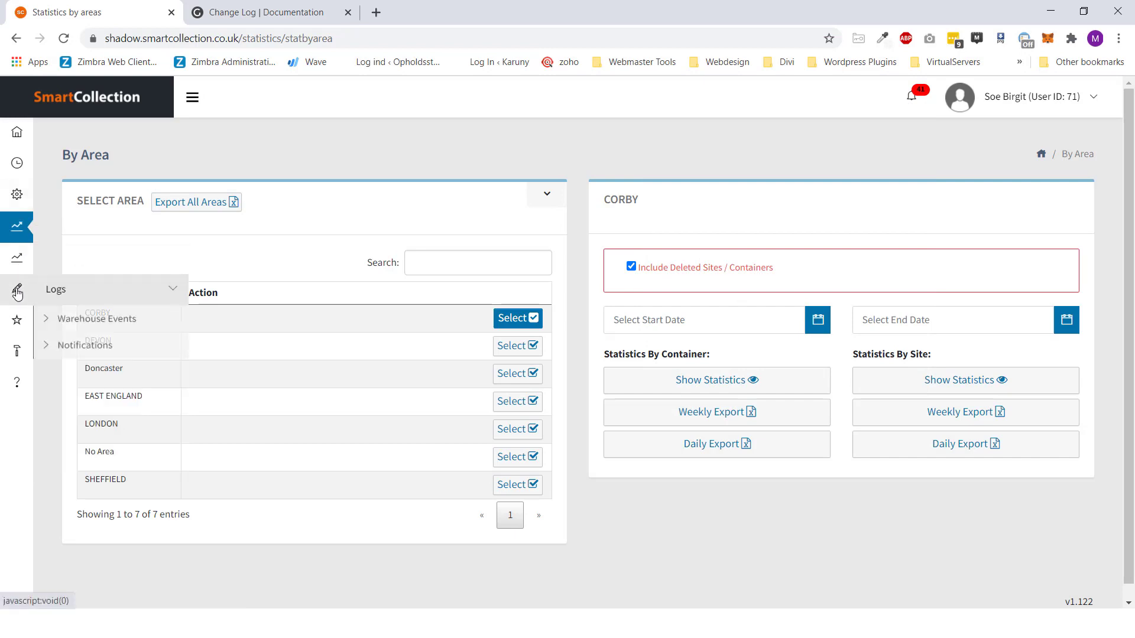
{"action": "left_click", "coordinate": [76, 349]}
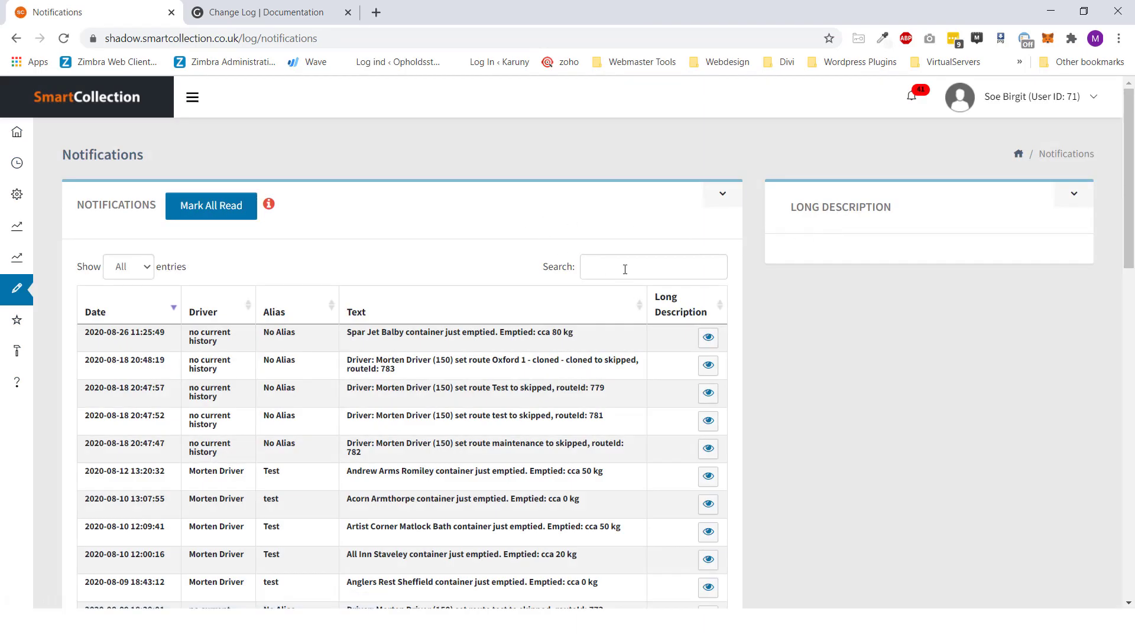
{"action": "left_click", "coordinate": [625, 268]}
{"action": "left_click", "coordinate": [19, 134]}
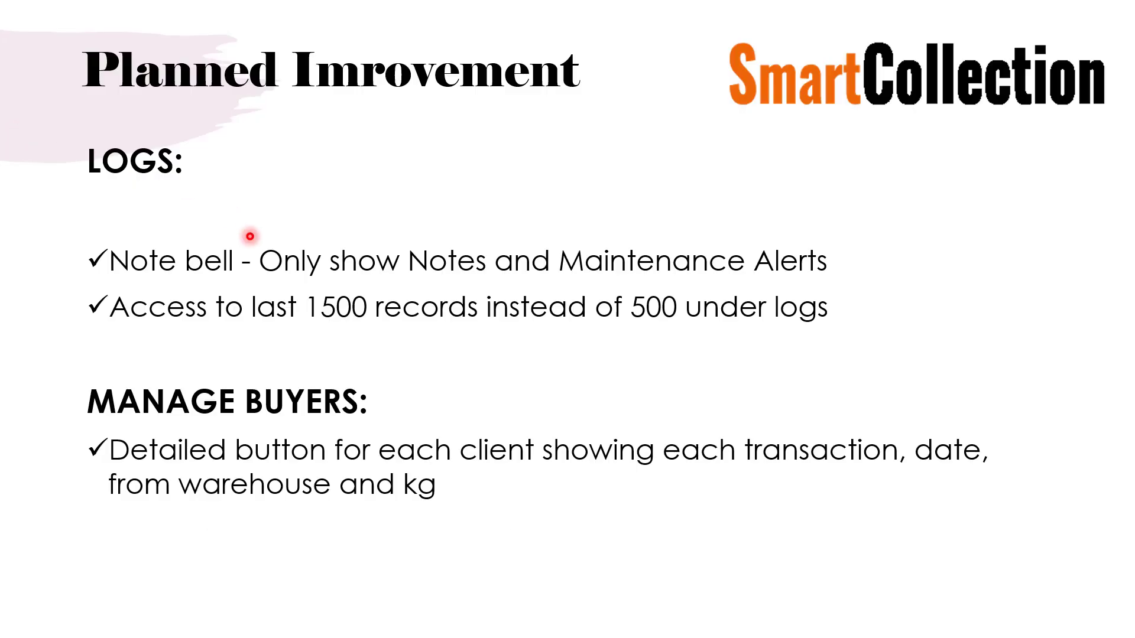
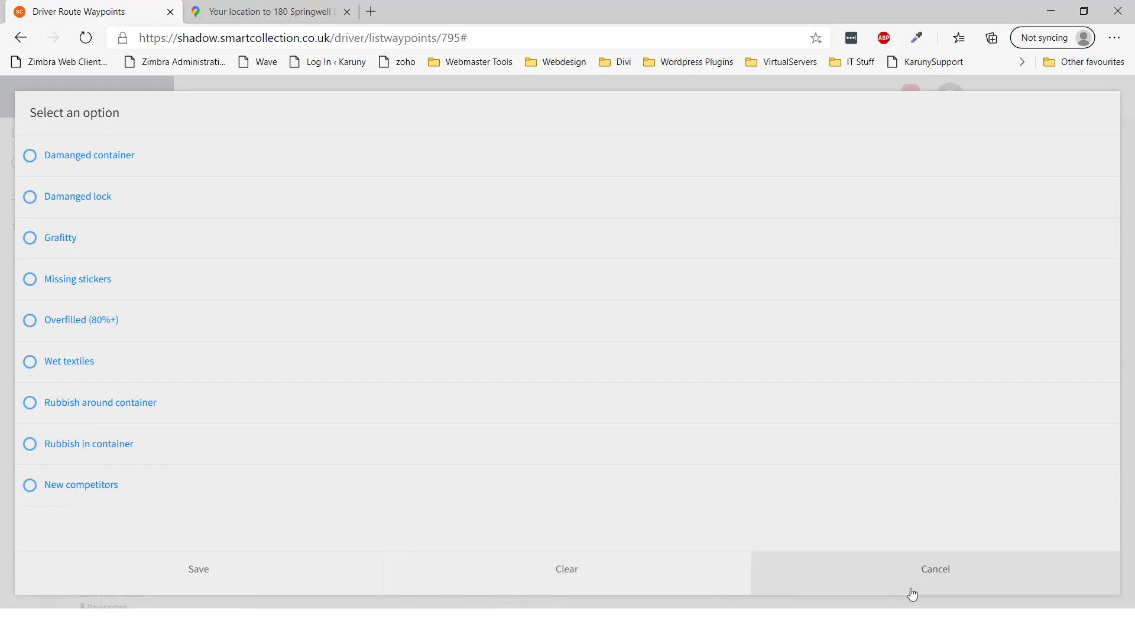
Close the note options and the Empty Container form for Angel Pub Watlington without saving.
{"action": "left_click", "coordinate": [935, 570]}
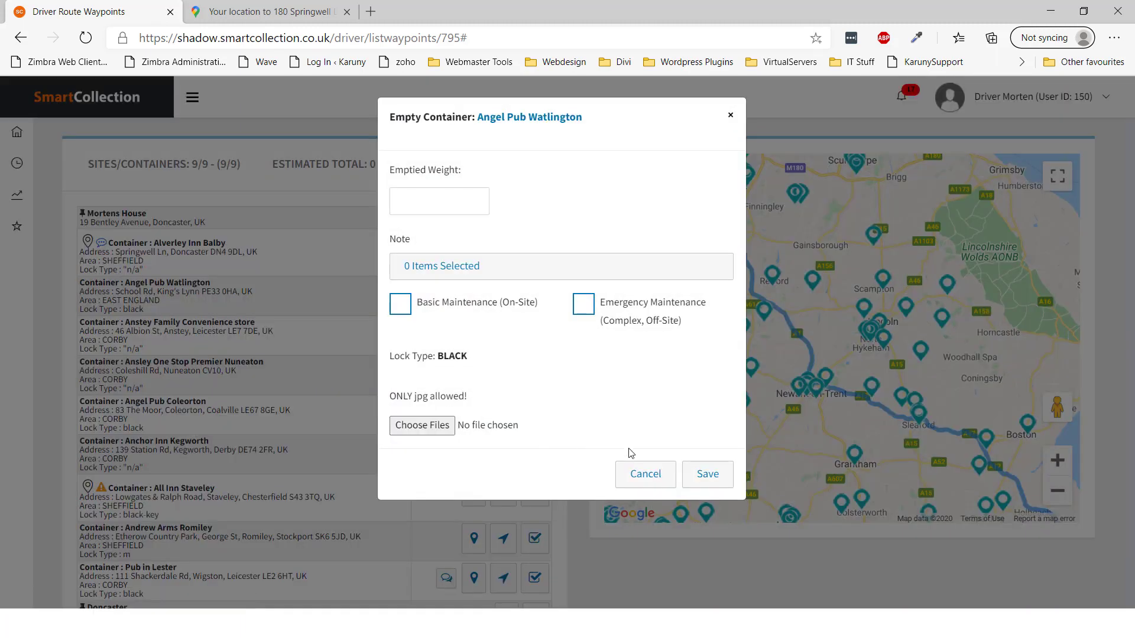
{"action": "left_click", "coordinate": [645, 471]}
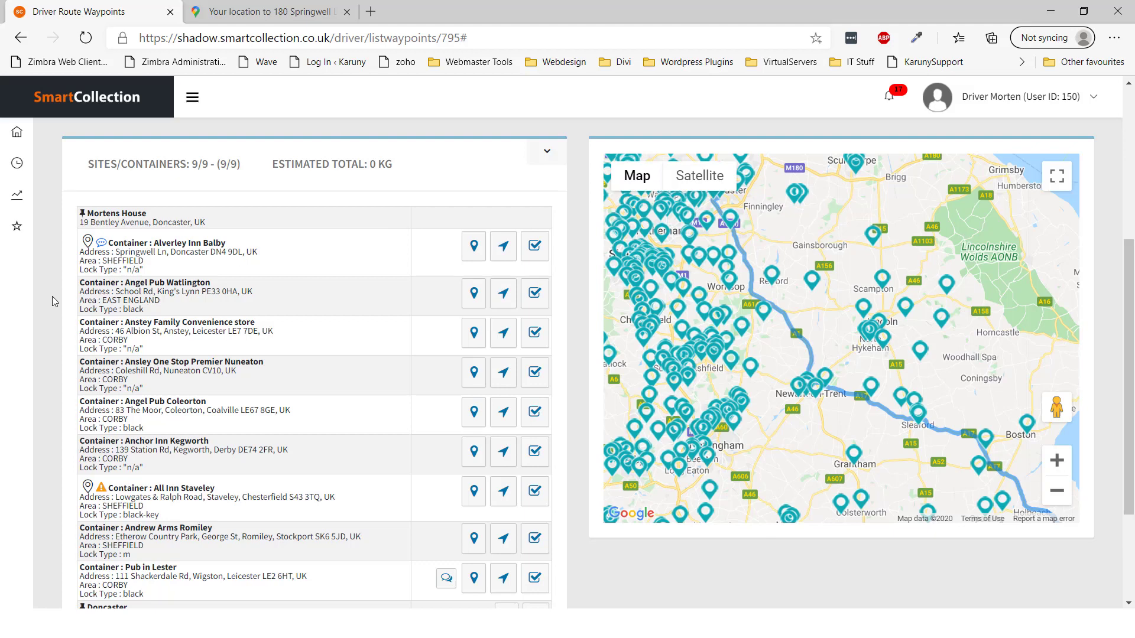
Check the end of the driver's route waypoint list and switch to the PowerPoint slide show.
{"action": "key", "text": "alt+Tab"}
{"action": "scroll", "coordinate": [170, 436], "scroll_direction": "down", "scroll_amount": 3}
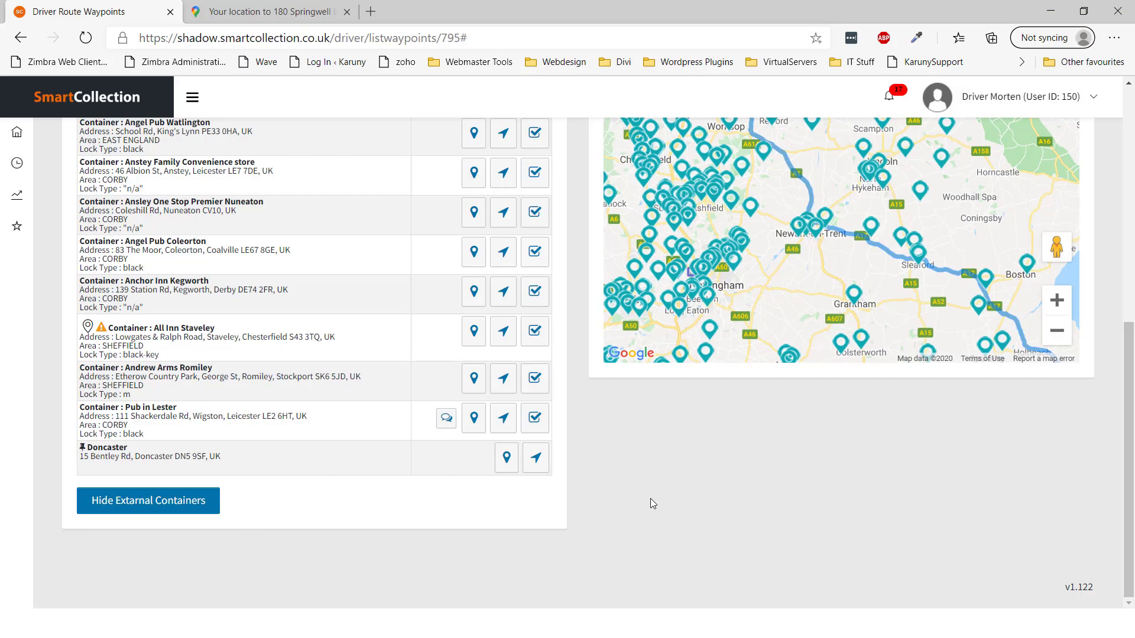
{"action": "key", "text": "alt+Tab"}
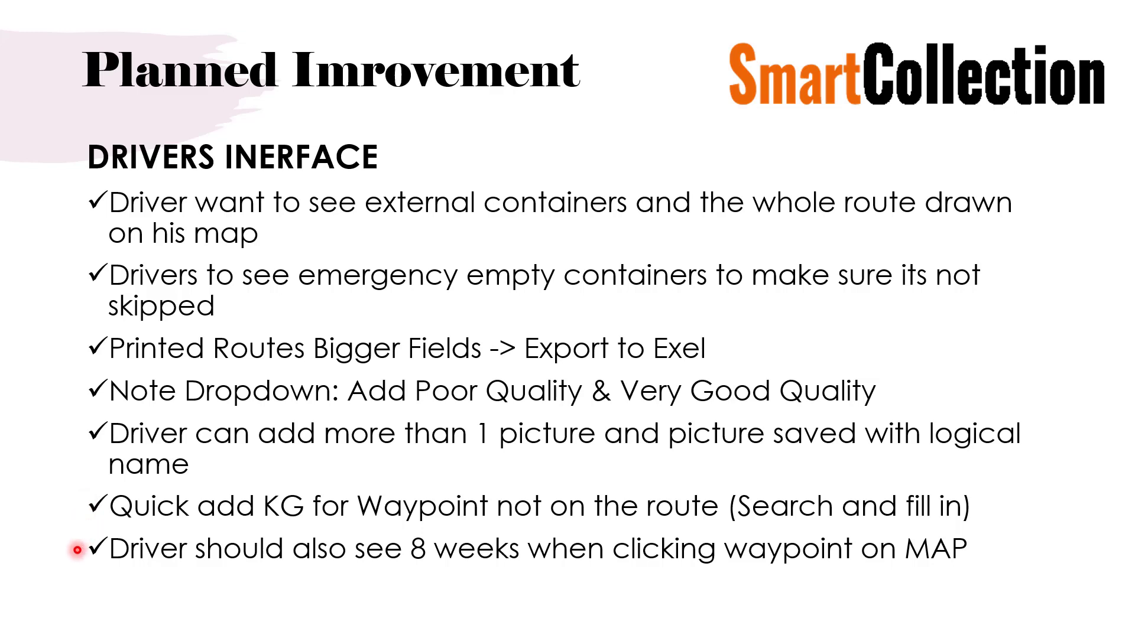
Switch to Edge and view the George Hotel Leadenham and Mace Store Cranwell details on the route map.
{"action": "key", "text": "alt+Tab"}
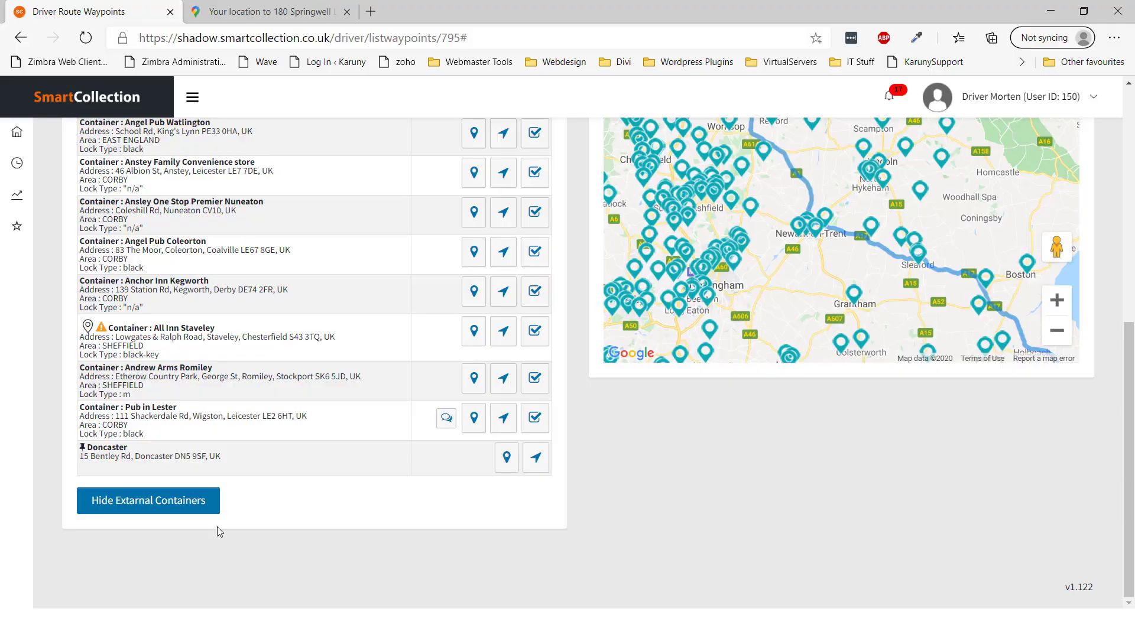
{"action": "left_click", "coordinate": [872, 226]}
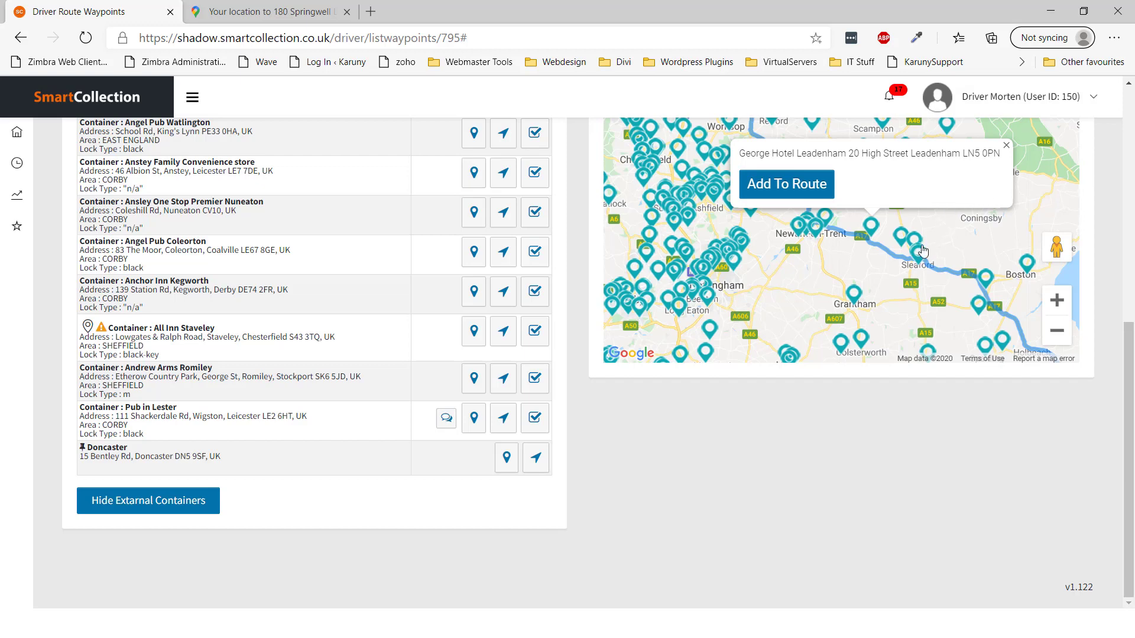
{"action": "left_click", "coordinate": [902, 239]}
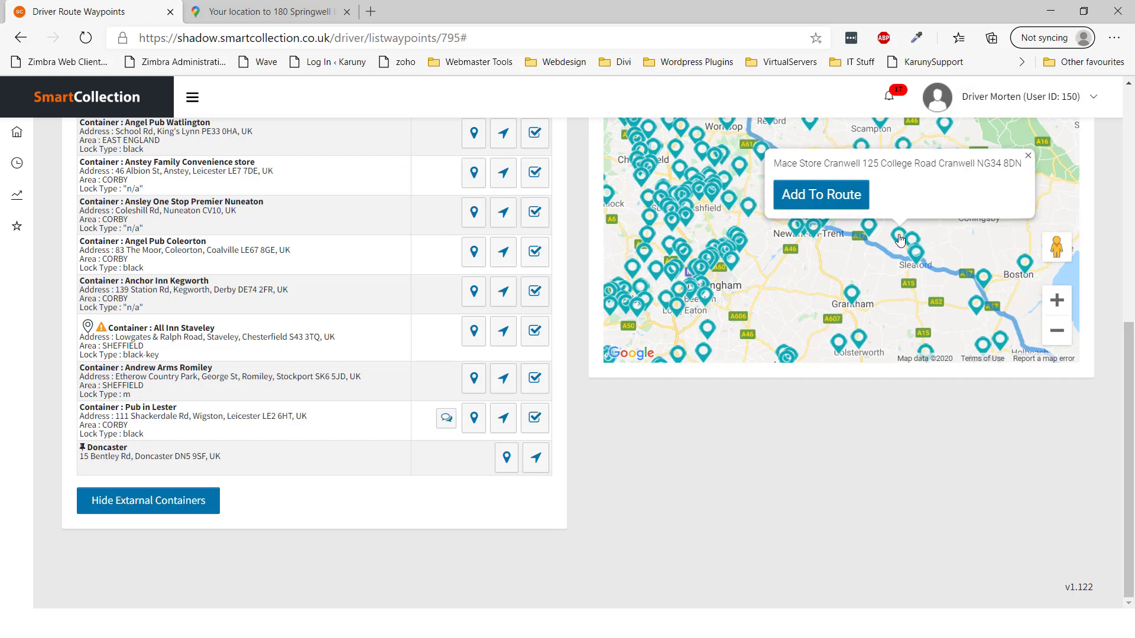
{"action": "left_click", "coordinate": [1028, 157]}
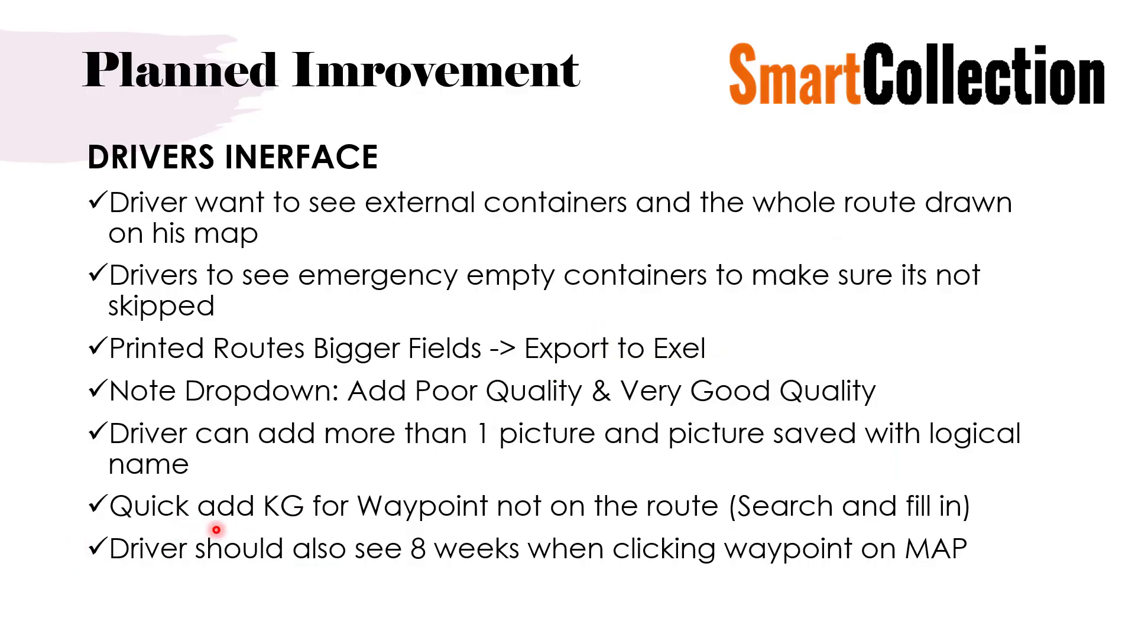
Advance the slide show to Maintenance, and in Edge view the note options of the Empty Container form for Anchor Inn Kegworth.
{"action": "key", "text": "Right"}
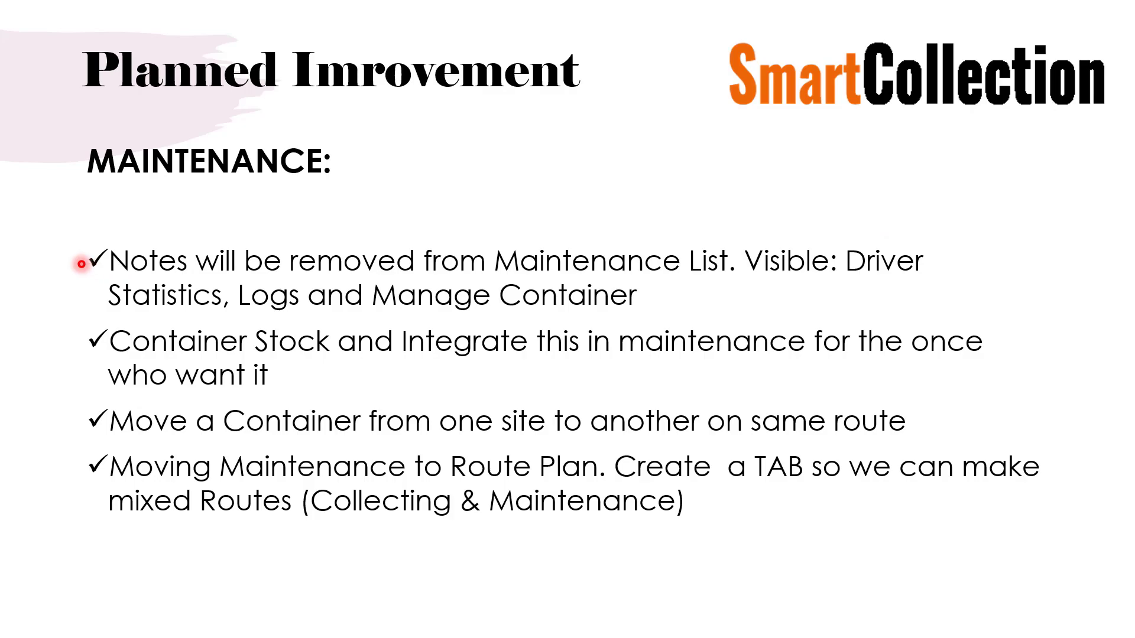
{"action": "key", "text": "alt+Tab"}
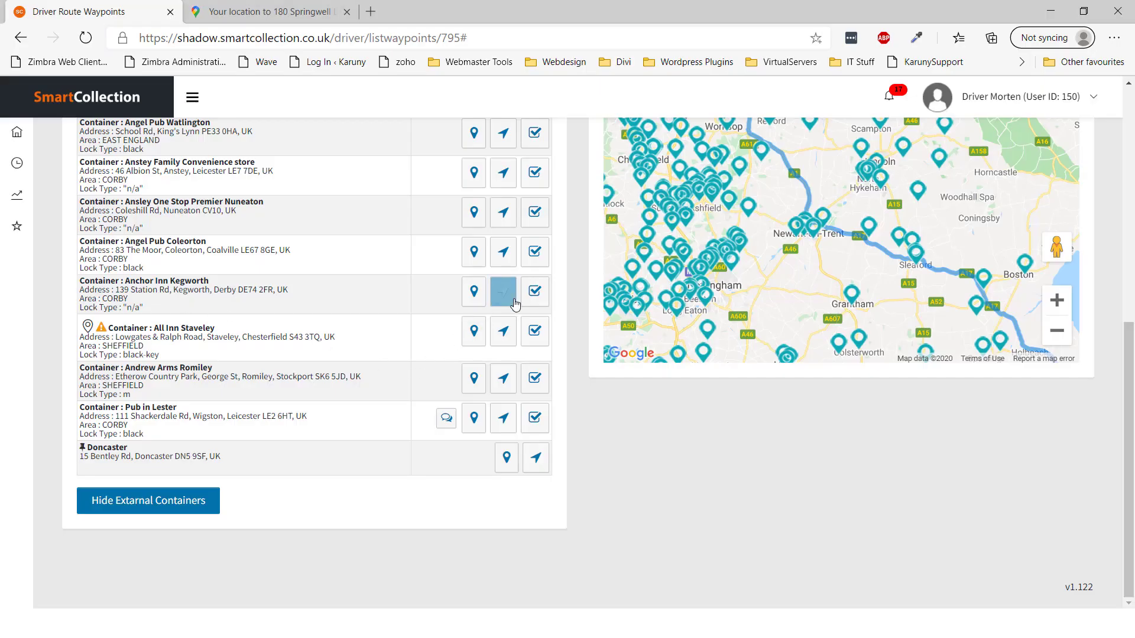
{"action": "left_click", "coordinate": [533, 298]}
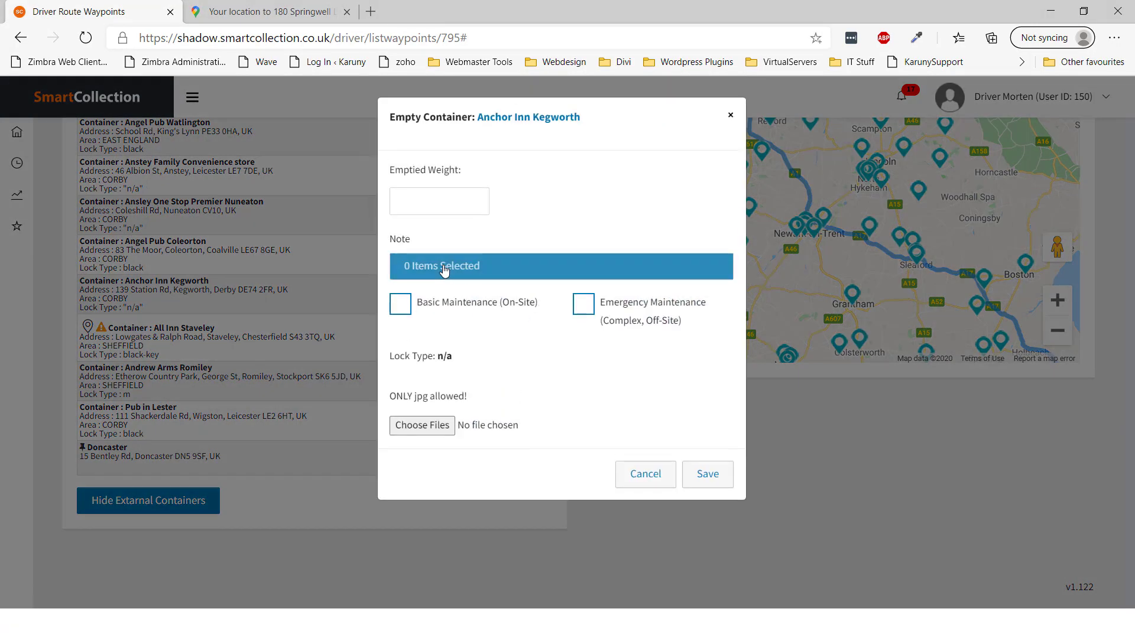
{"action": "left_click", "coordinate": [442, 267]}
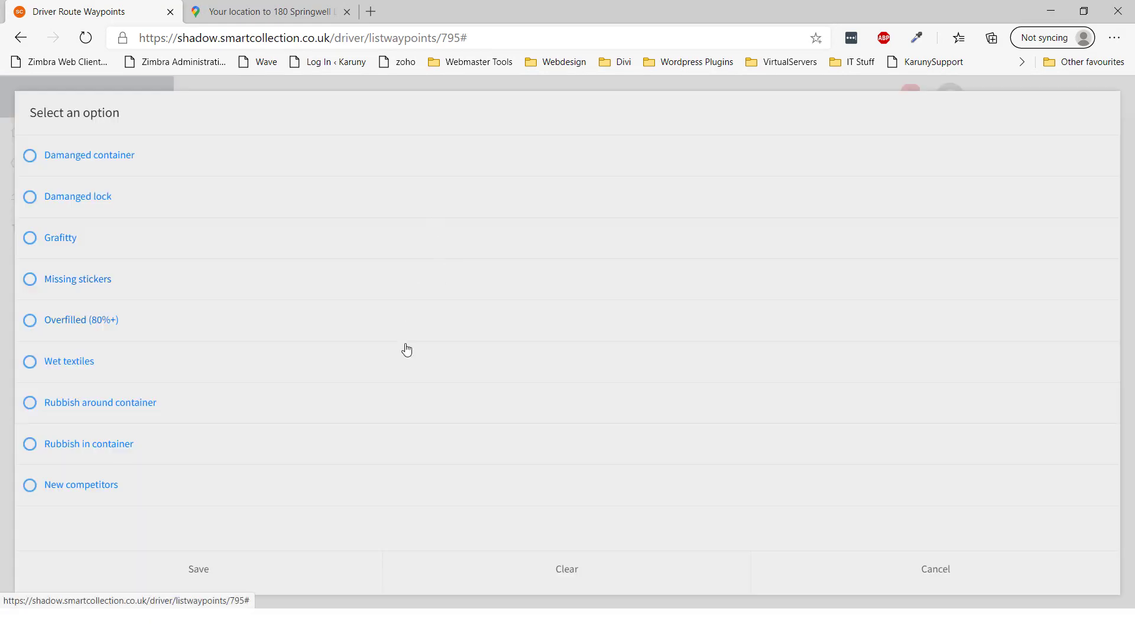
{"action": "left_click", "coordinate": [932, 573]}
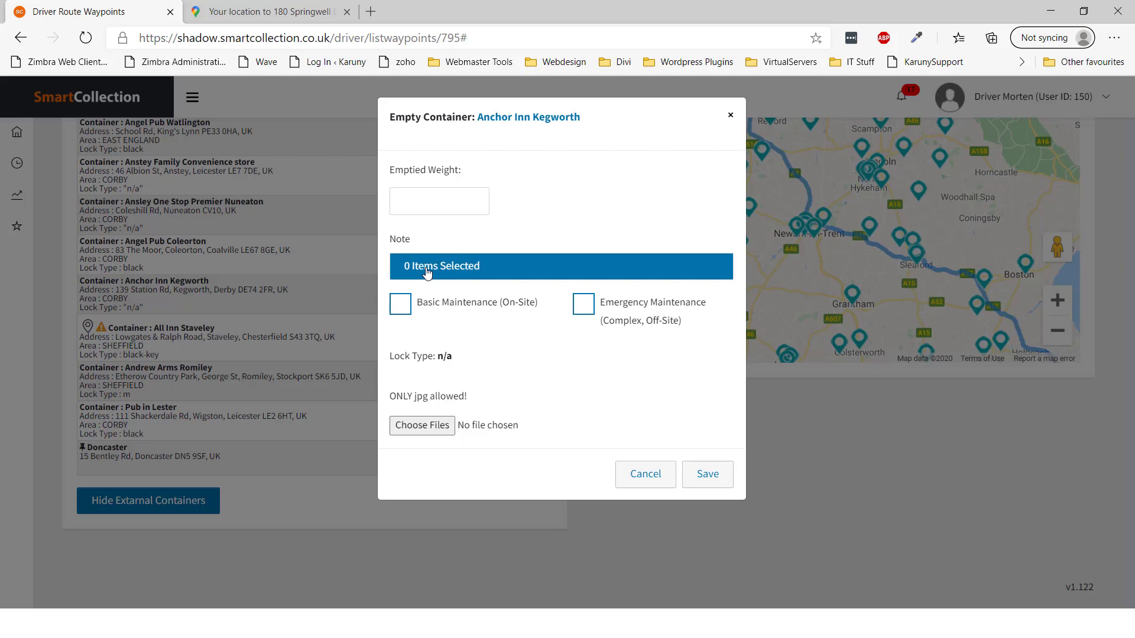
Mark the Anchor Inn Kegworth container for Emergency Maintenance (Complex, Off-Site) after trying Basic Maintenance (On-Site).
{"action": "left_click", "coordinate": [400, 313]}
{"action": "left_click", "coordinate": [583, 307]}
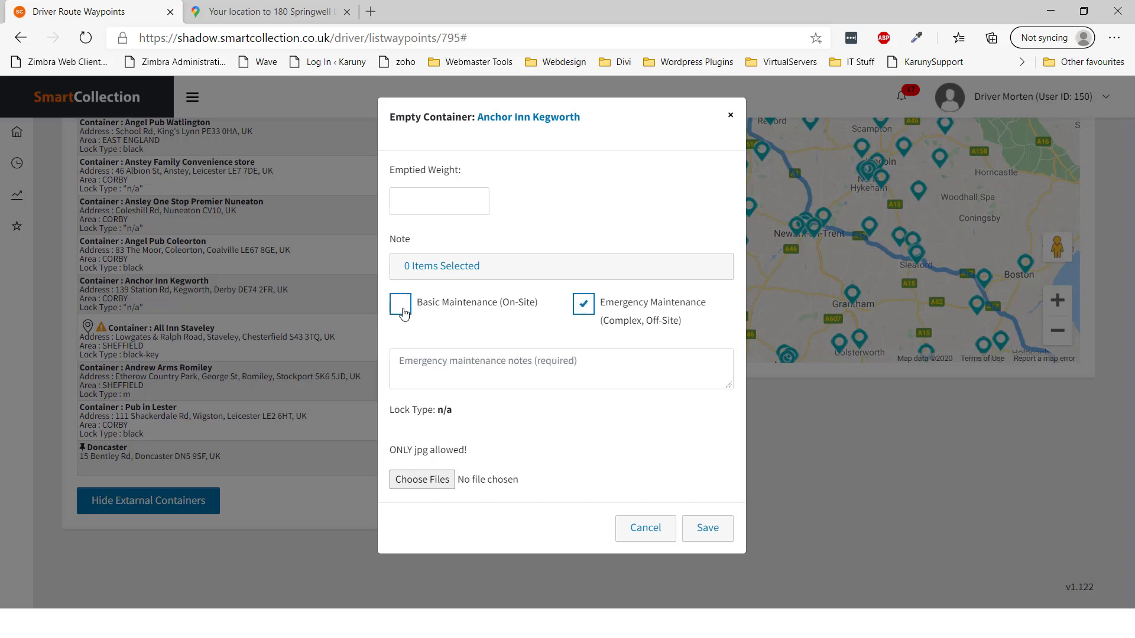
Set the Anchor Inn Kegworth container's note to Grafitty and save the selection.
{"action": "left_click", "coordinate": [436, 273]}
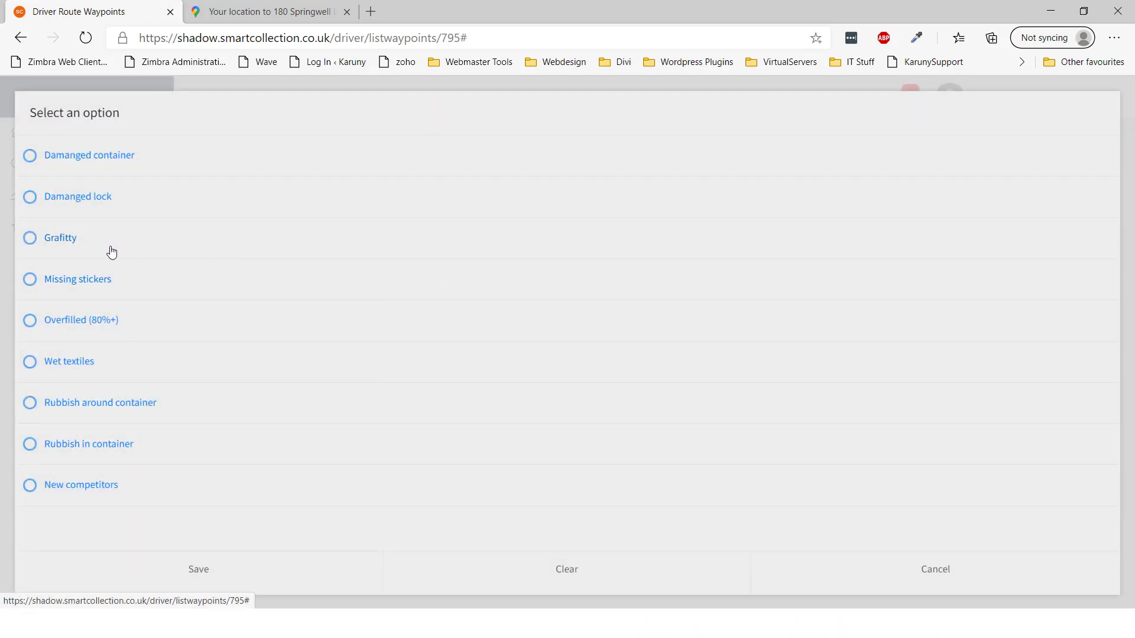
{"action": "left_click", "coordinate": [86, 251]}
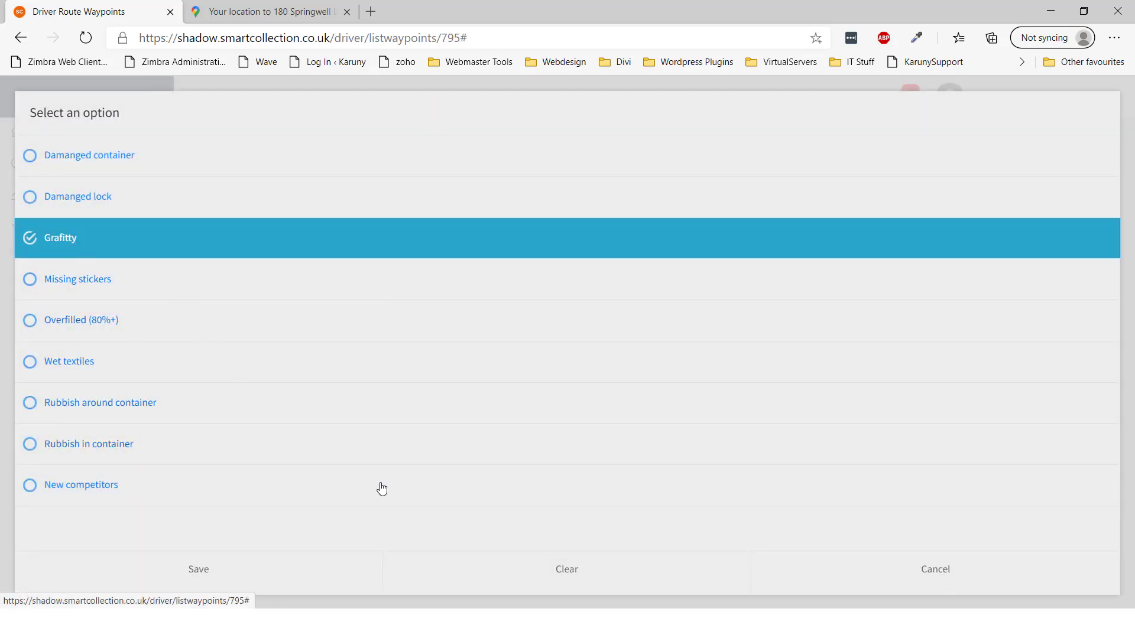
{"action": "left_click", "coordinate": [265, 581]}
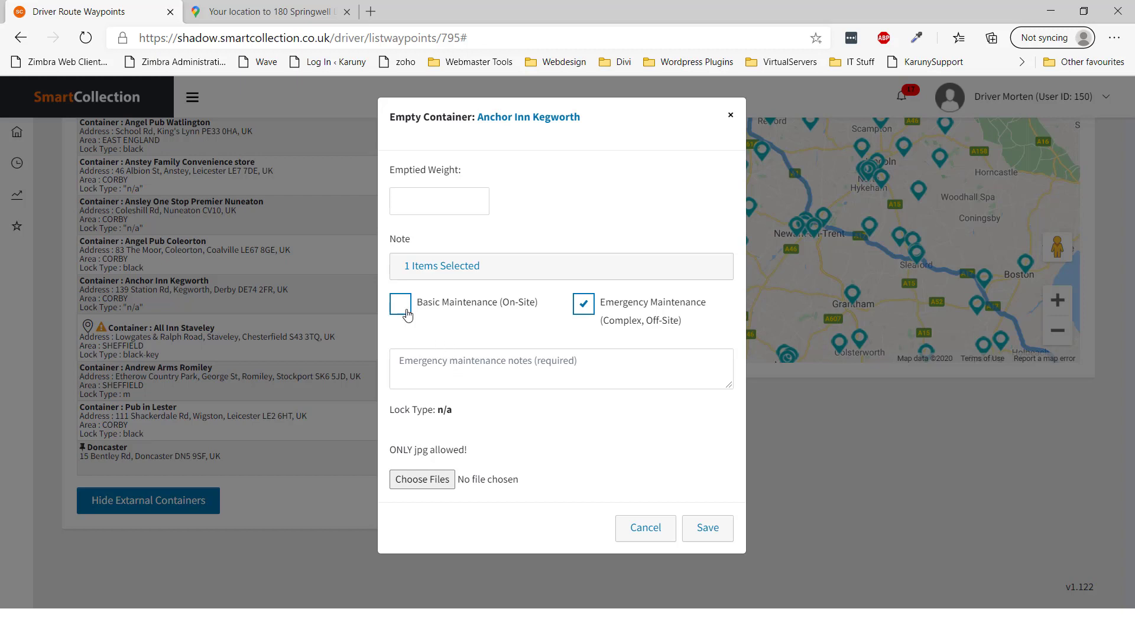
Try the Basic Maintenance (On-Site) option with its notes field and clear the option again.
{"action": "left_click", "coordinate": [402, 309]}
{"action": "left_click", "coordinate": [433, 373]}
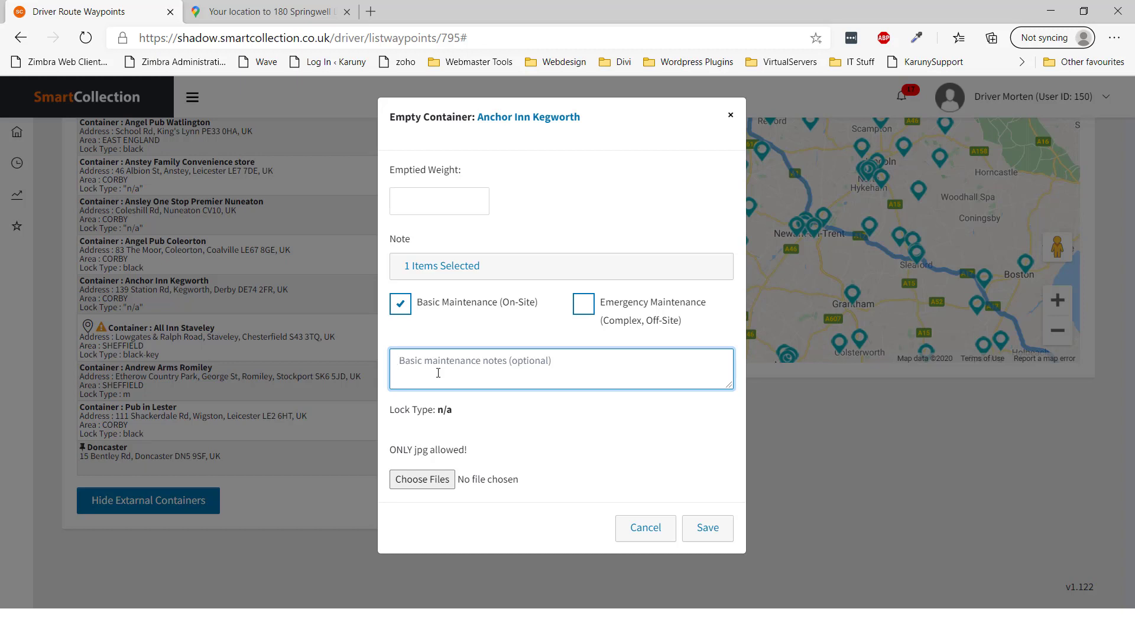
{"action": "left_click", "coordinate": [401, 305]}
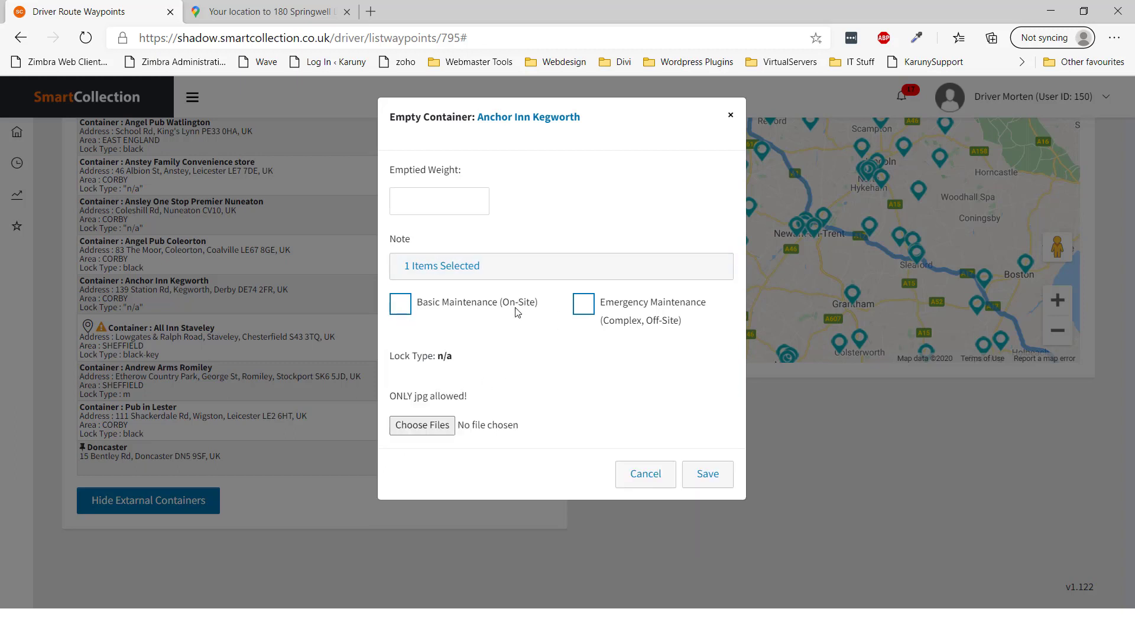